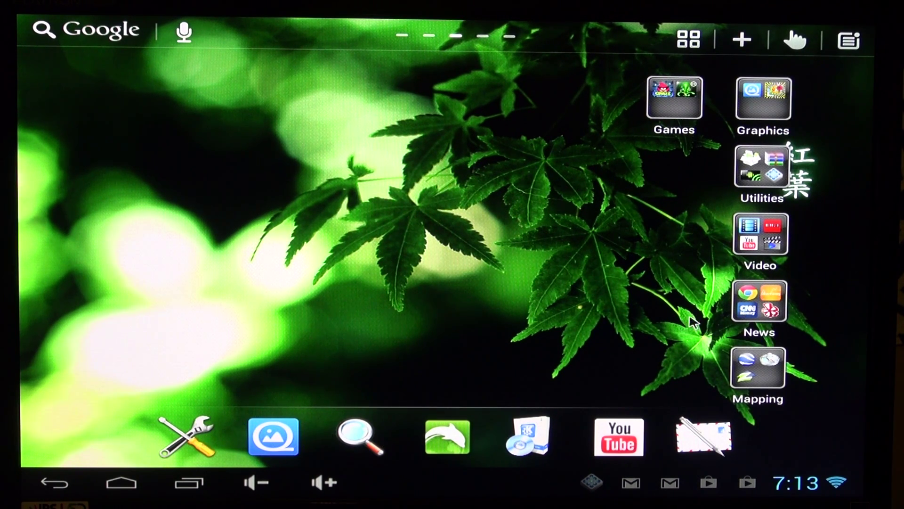
- Start a Linpack benchmark in the CPU information app from the Utilities folder
click(766, 174)
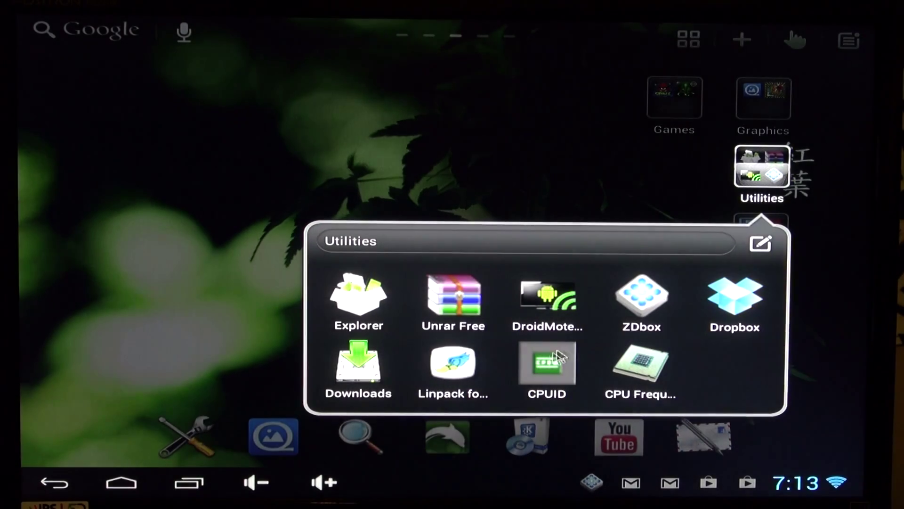
click(660, 364)
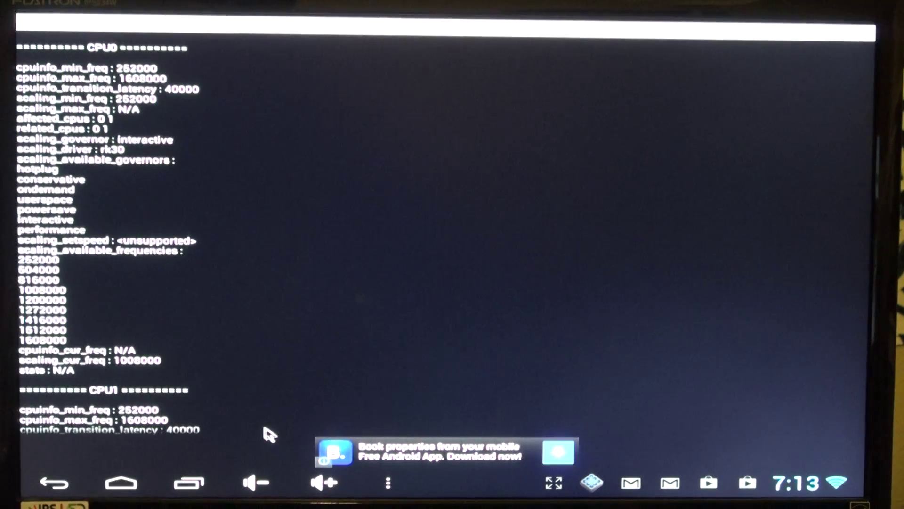
drag(267, 430, 220, 180)
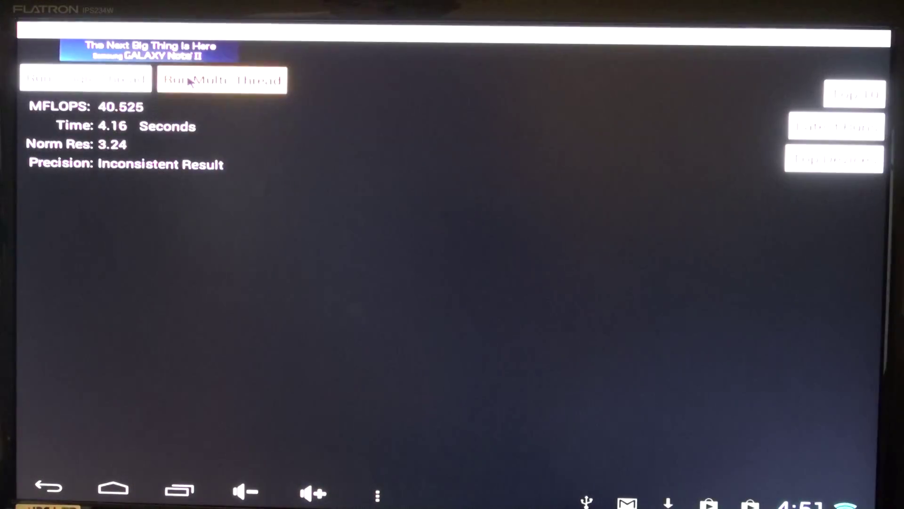
click(185, 81)
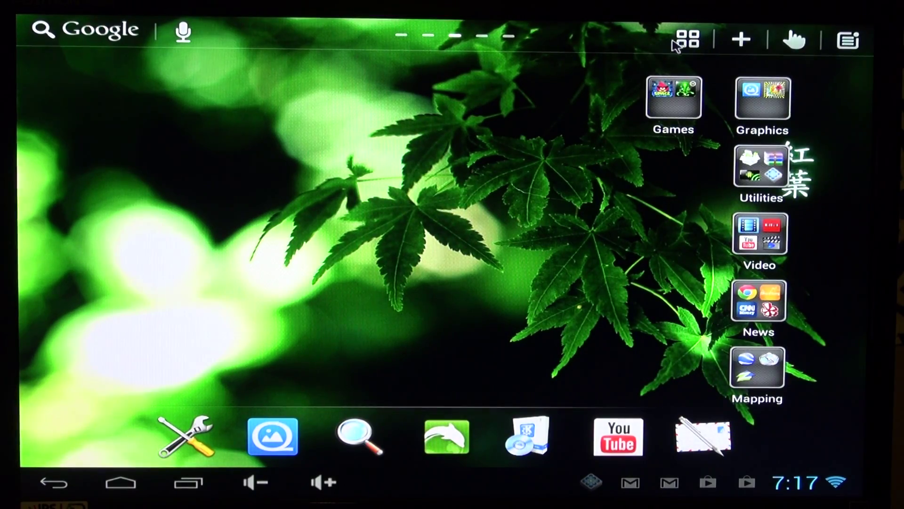
- Launch the Reboot app from All Apps and cancel its restart options
click(687, 41)
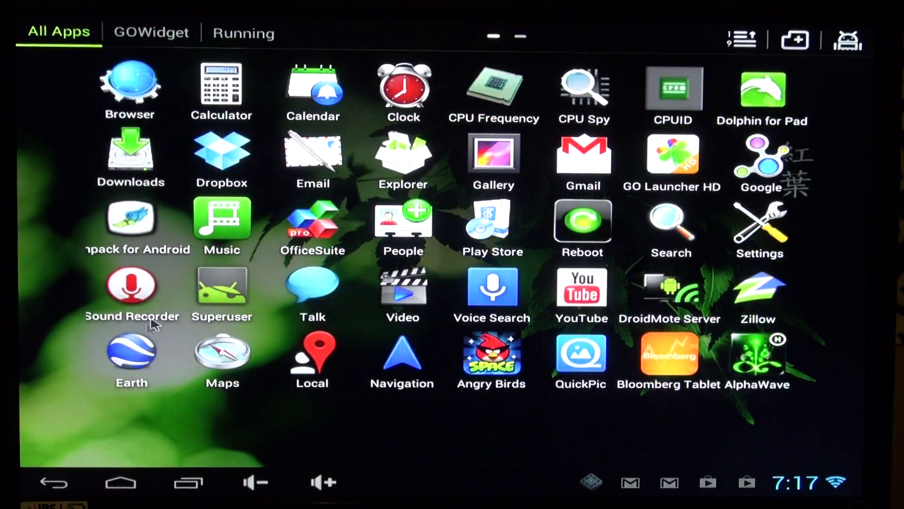
click(591, 219)
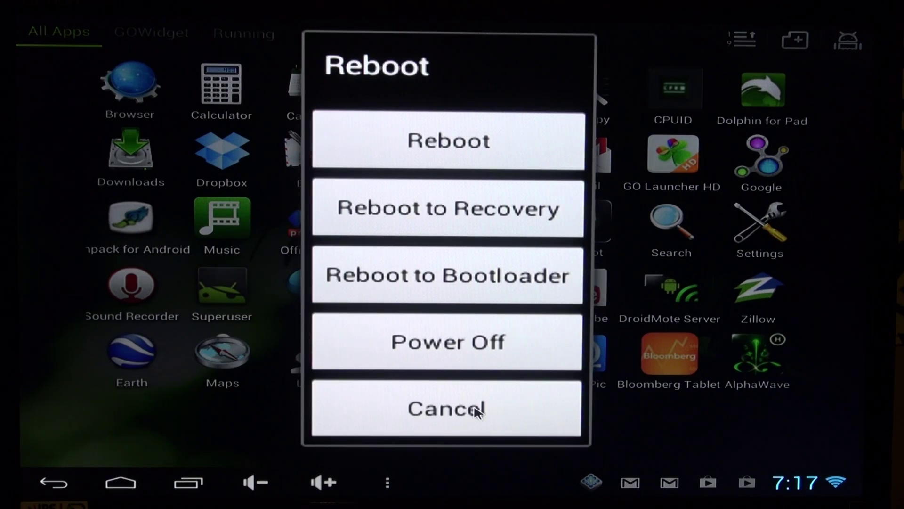
click(478, 413)
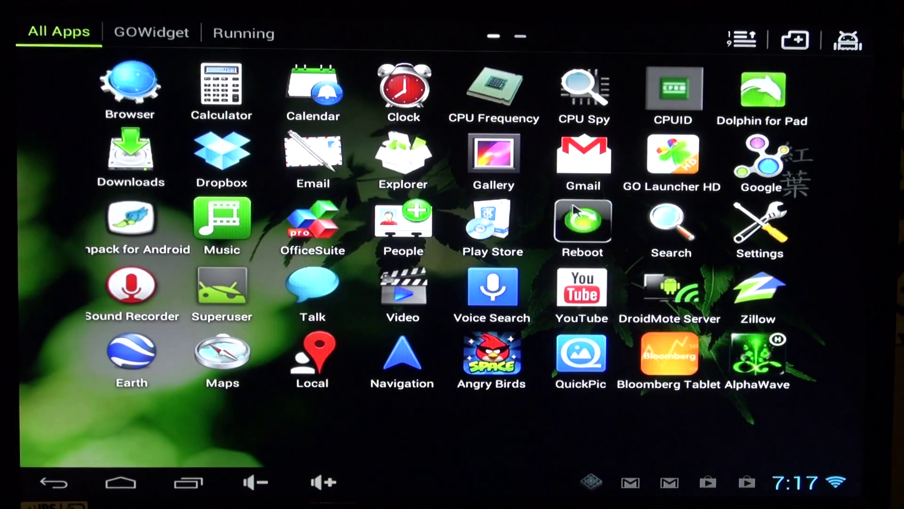
click(207, 299)
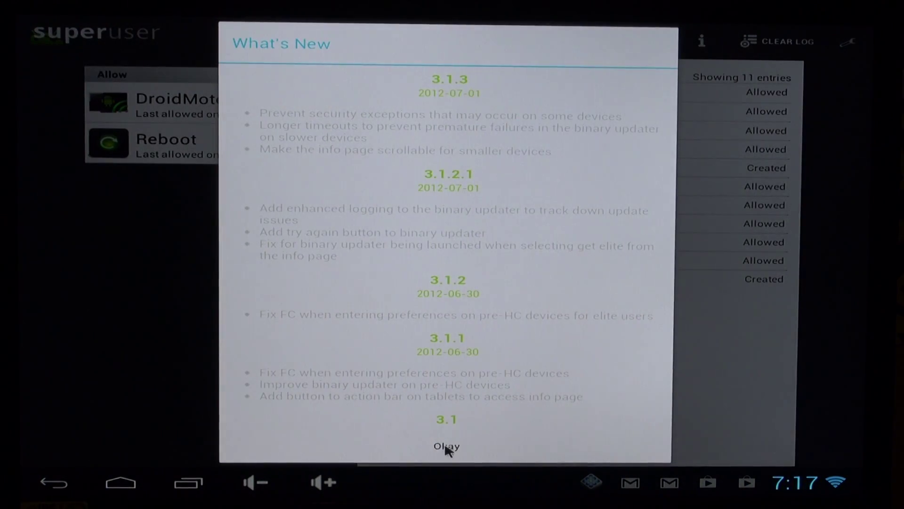
click(445, 446)
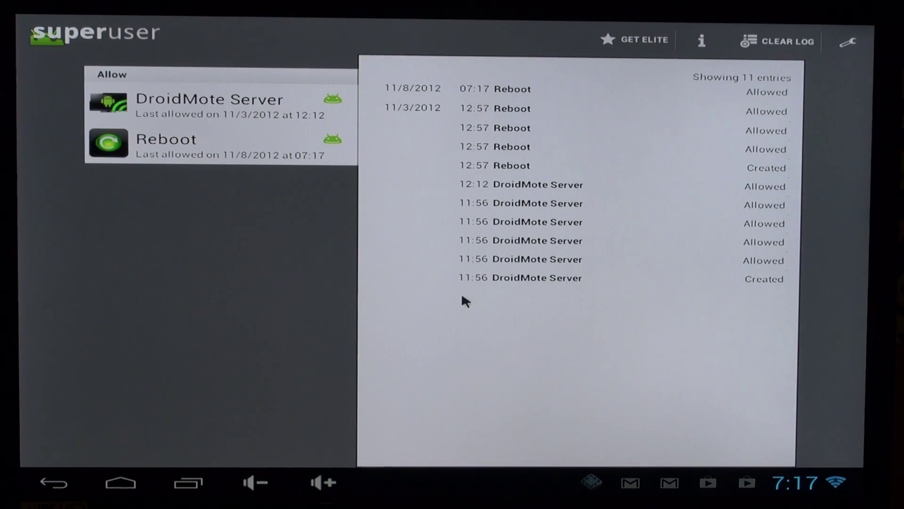
key(Escape)
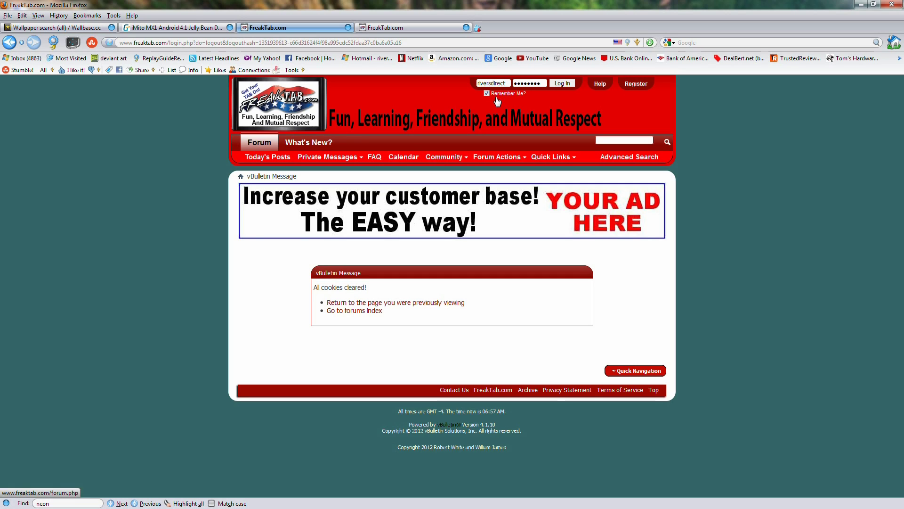
- Log in to FreakTab and download the MK808 Finless 1.4 ROM from the thread
click(563, 83)
scroll(133, 322, down, 12)
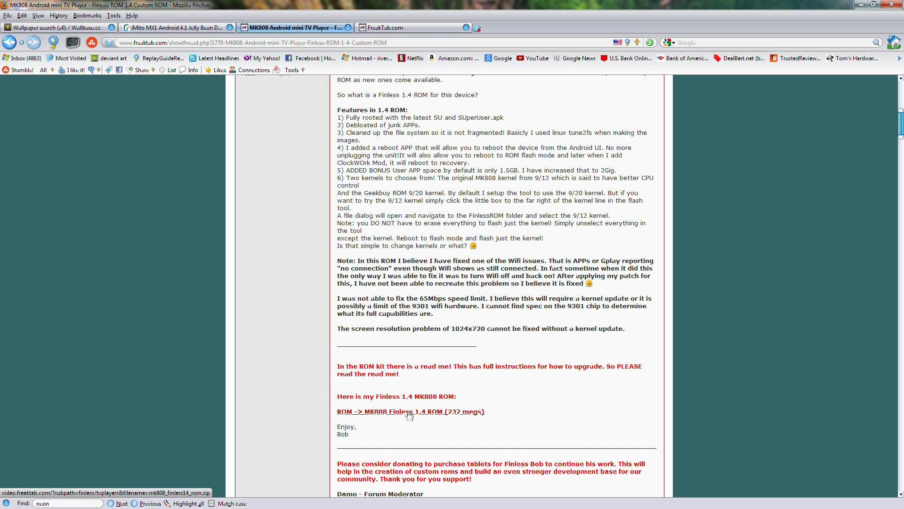
click(409, 413)
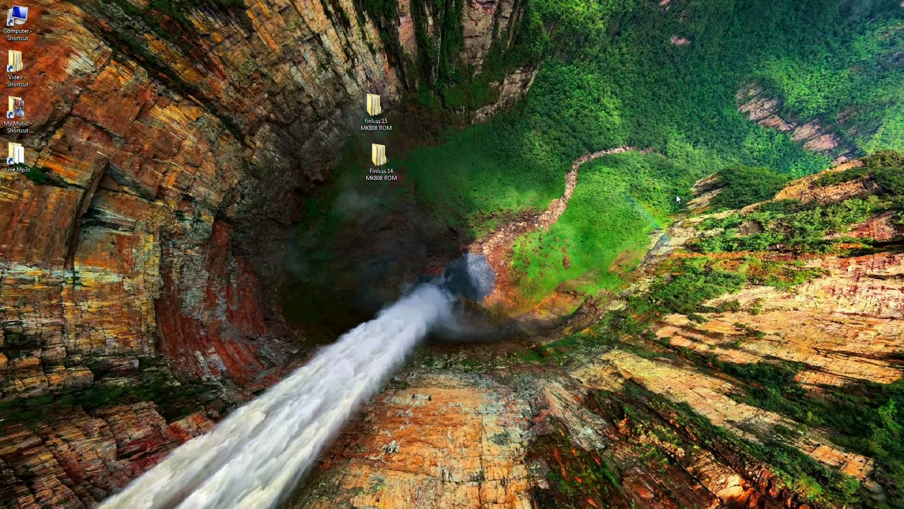
- Open Finless 14 MK808 ROM, then mk808 Finless 1.4 ROM Root, and open README FIRST.TXT
double_click(381, 162)
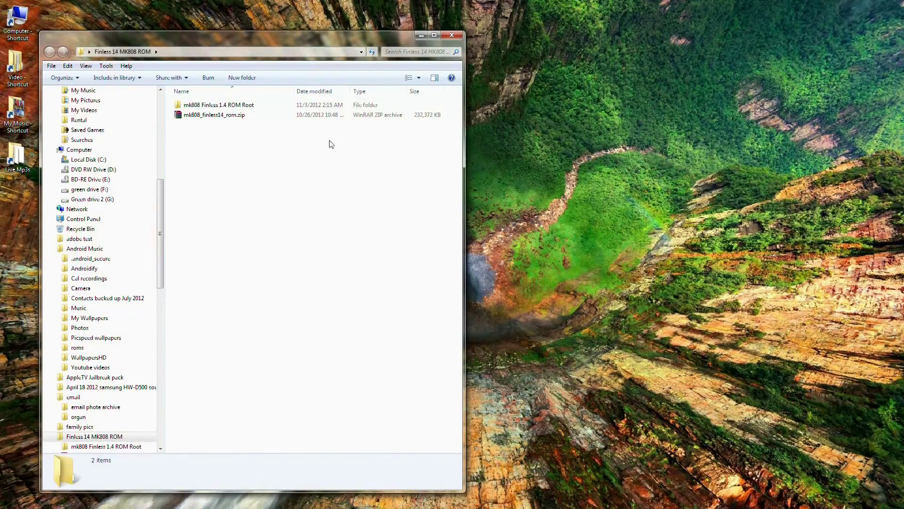
click(205, 116)
right_click(214, 117)
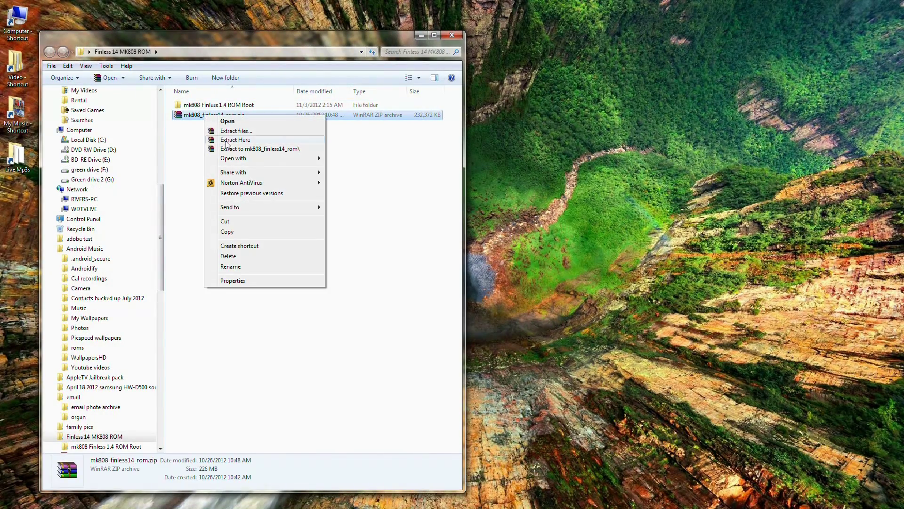
click(192, 150)
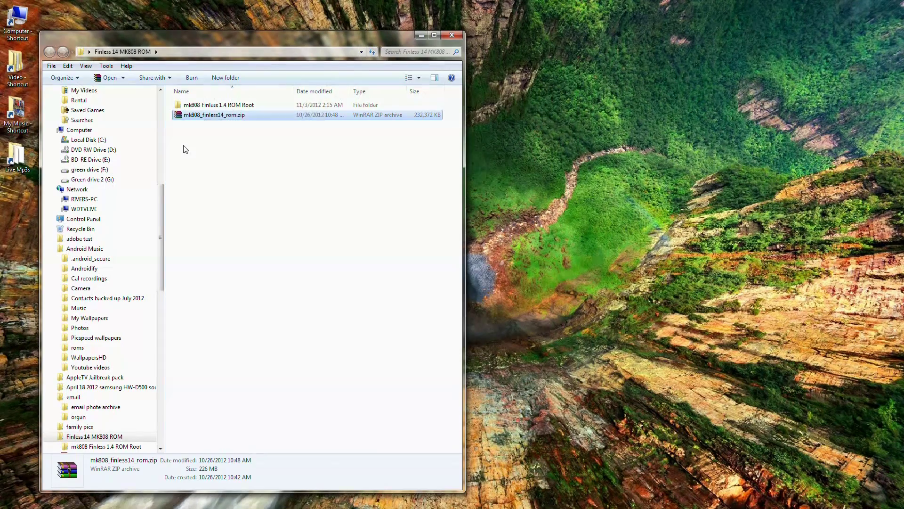
click(189, 137)
click(191, 107)
double_click(191, 107)
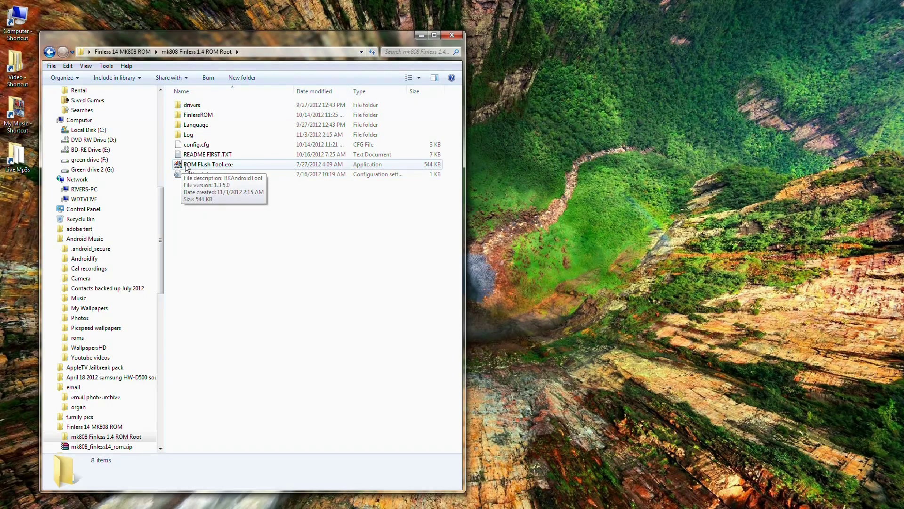
double_click(203, 155)
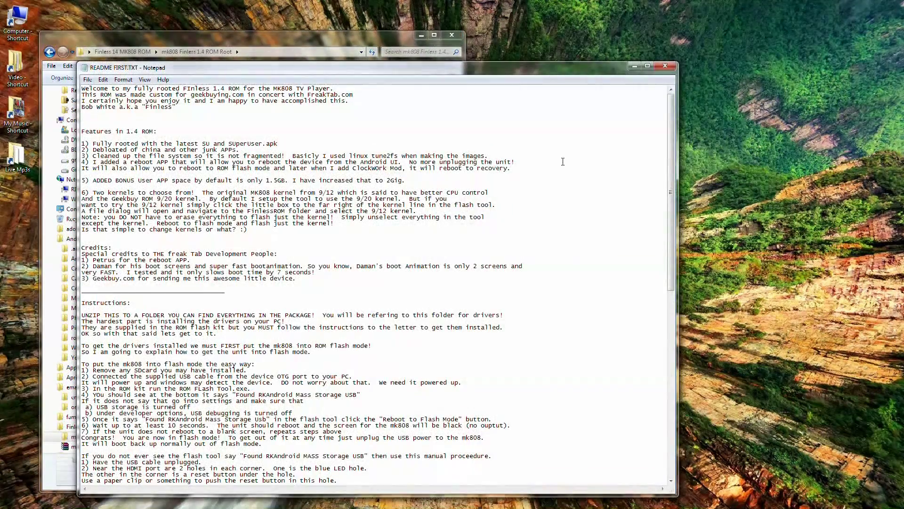
- Scroll through the README FIRST.TXT instructions in Notepad and close it
drag(672, 139, 685, 80)
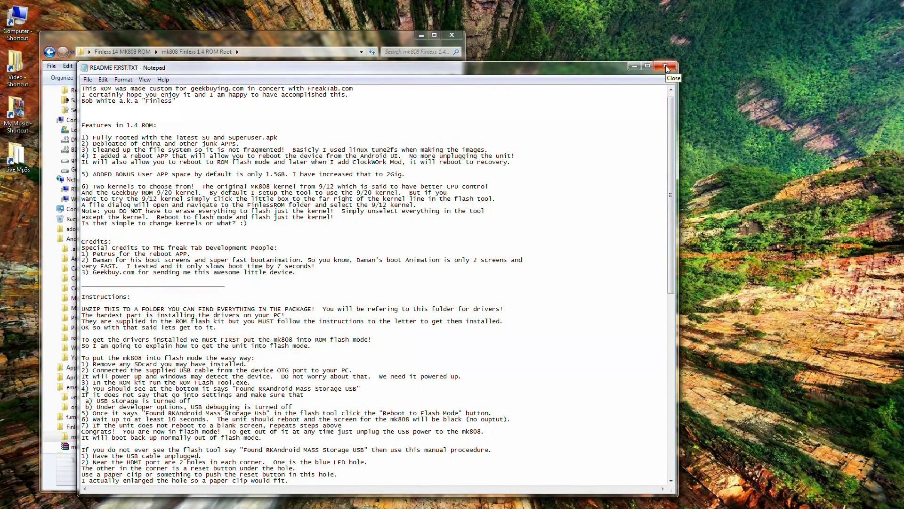
click(665, 65)
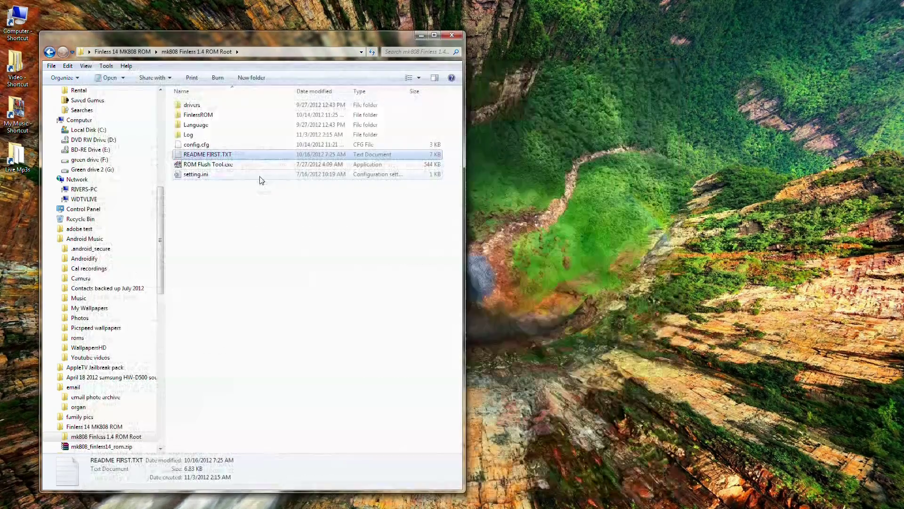
- Launch ROM Flash Tool.exe and approve the User Account Control prompt
click(209, 166)
double_click(210, 166)
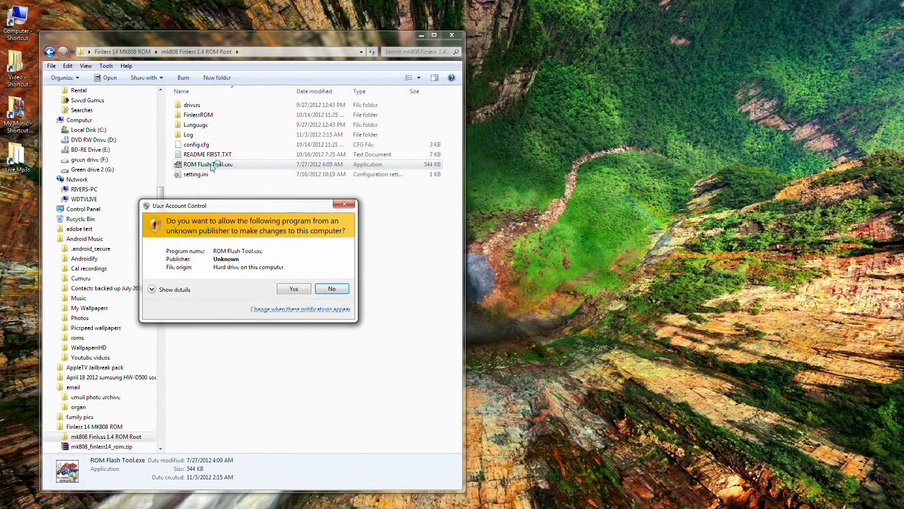
click(294, 289)
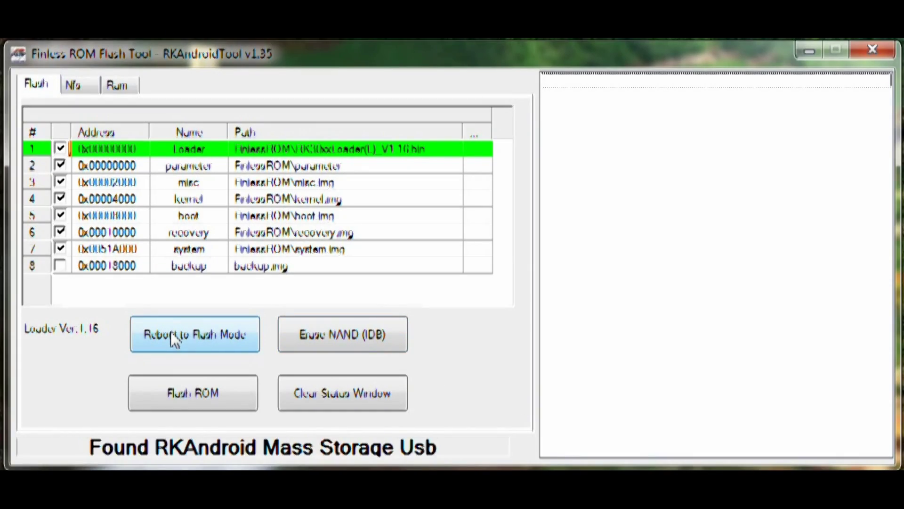
- Reboot the connected MK808 into flash mode with Reboot to Flash Mode
click(173, 334)
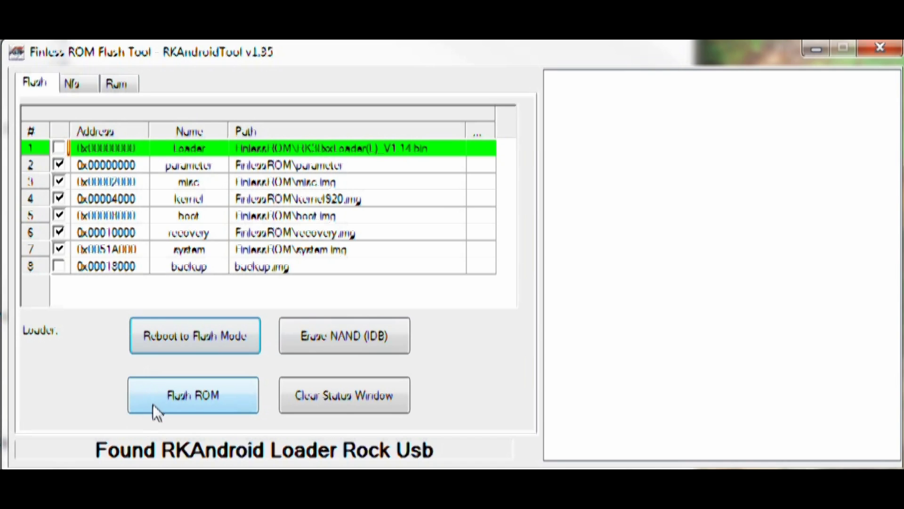
- Erase the MK808's NAND (IDB) and acknowledge the Erasing IDB OK message
click(321, 338)
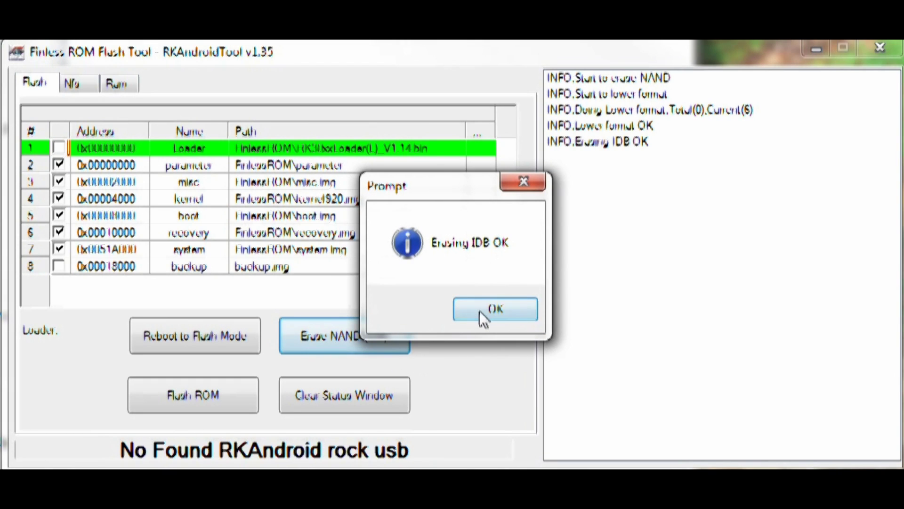
click(481, 314)
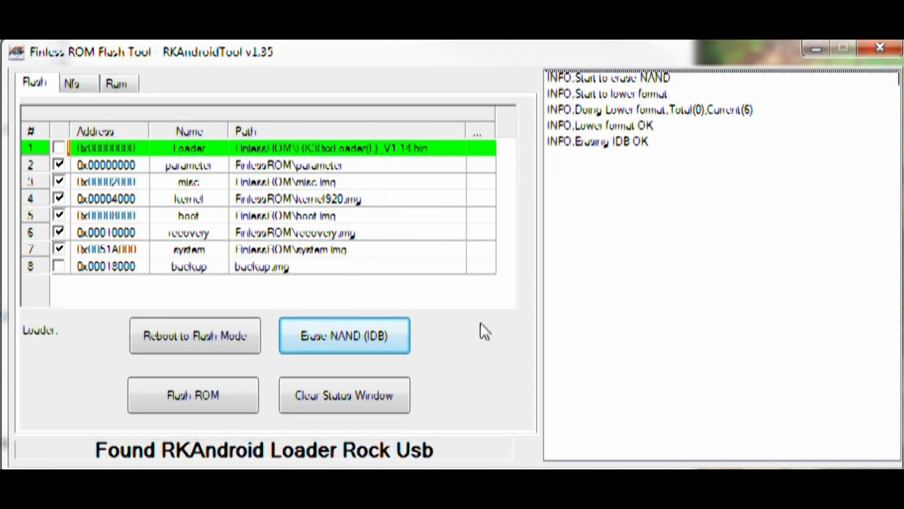
- Flash the 477582K Finless ROM image onto the MK808
click(187, 397)
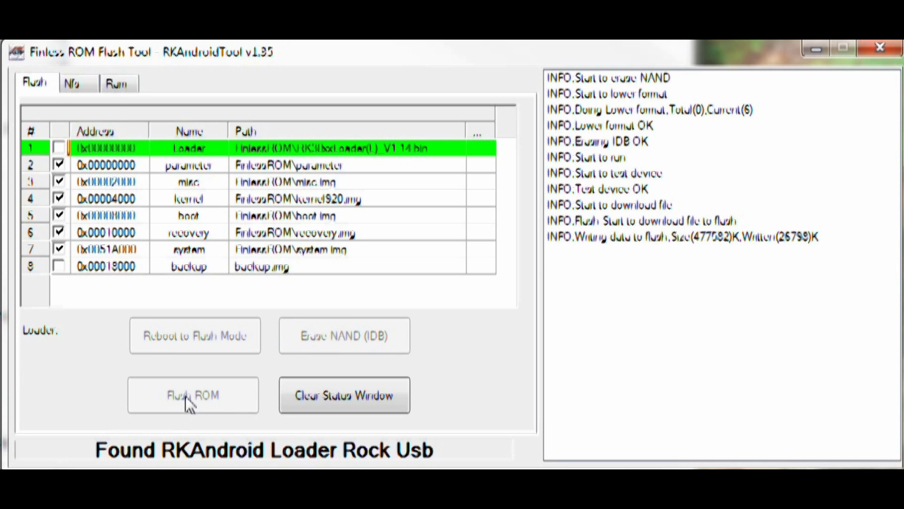